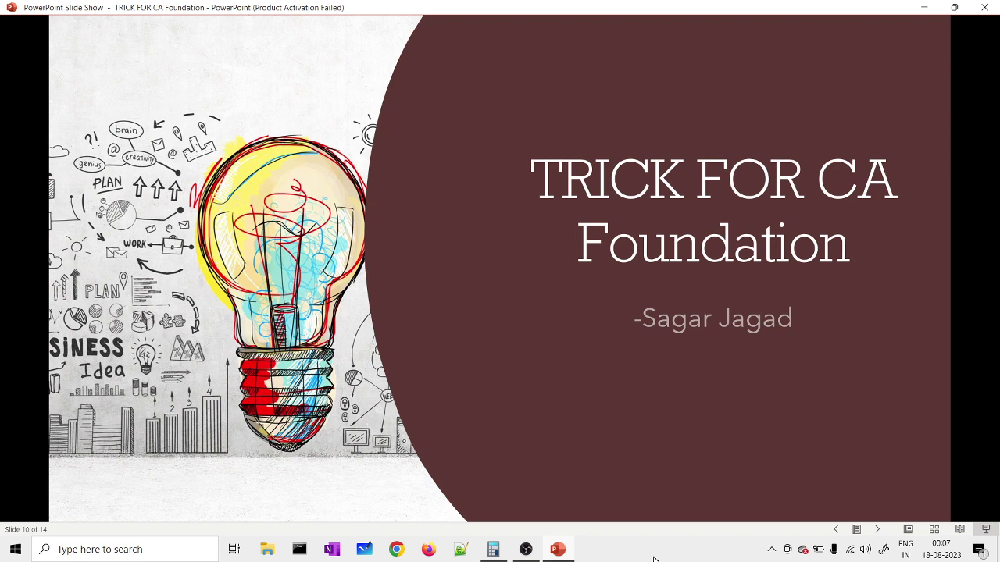
# Advance the slide show to slide 11 and bring in its 'Effective Rate of Interest' title
pyautogui.press('Right')
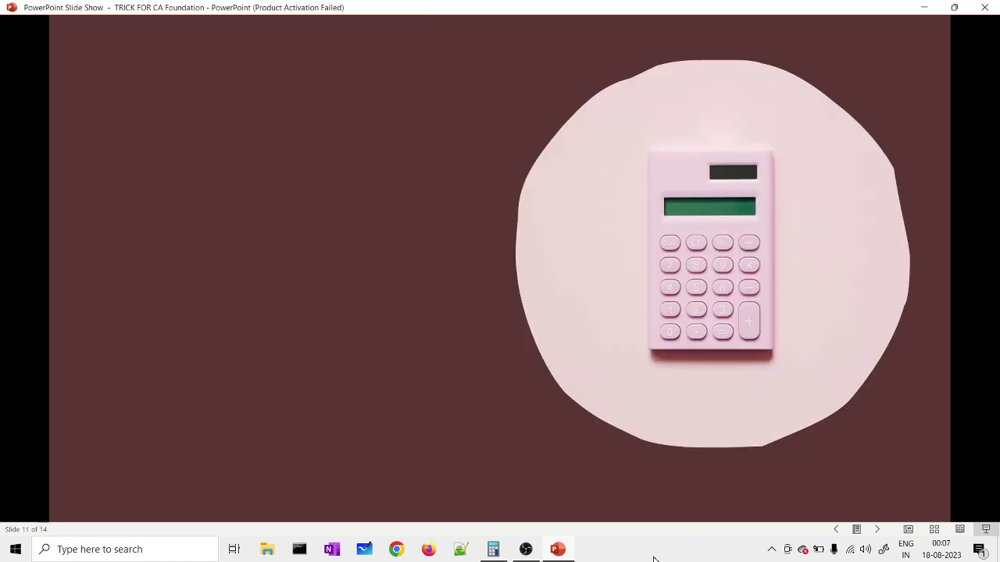
pyautogui.press('Right')
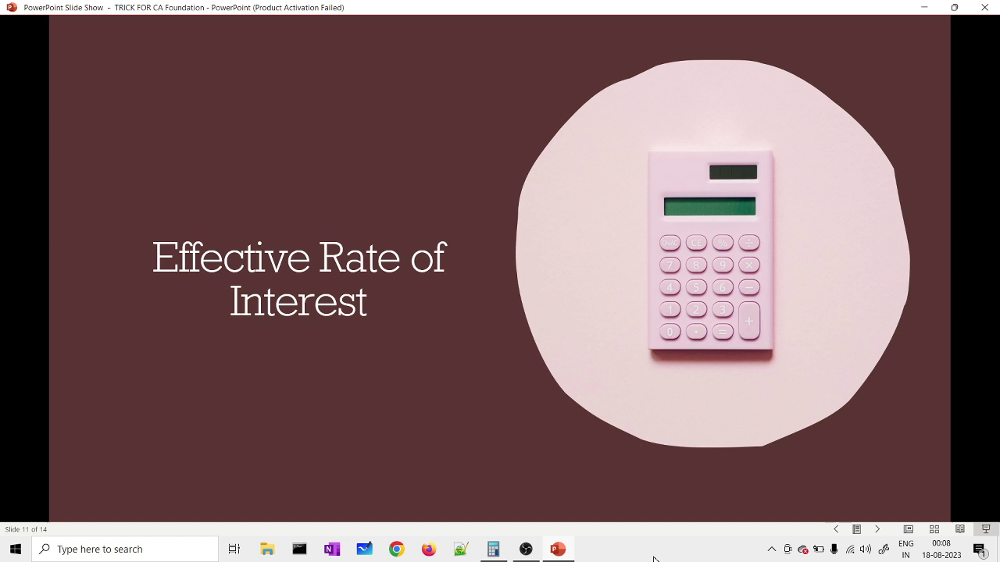
# Move to slide 12, 'CA Foundation December 2022 Paper 3', and show the 6% half-yearly question
pyautogui.press('Right')
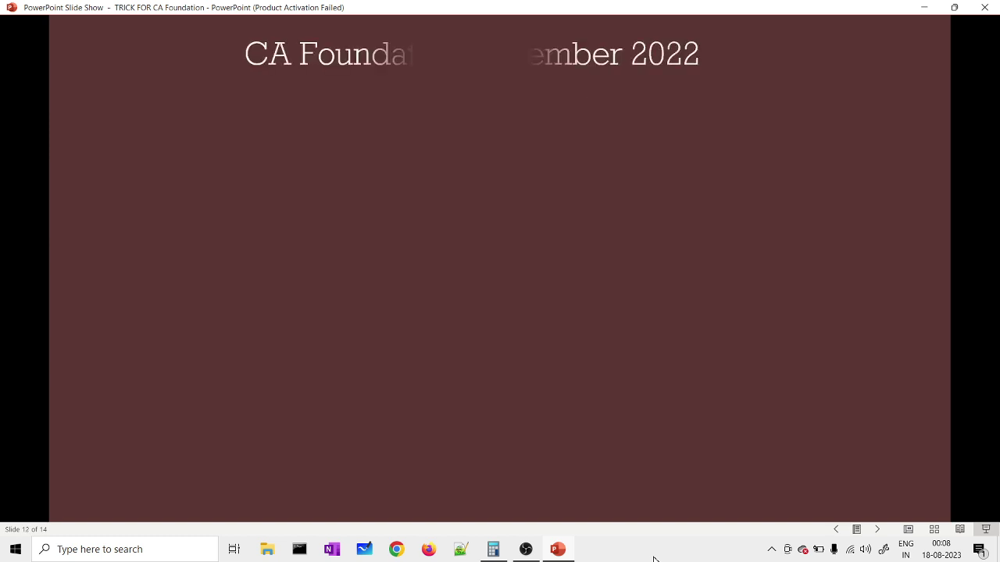
pyautogui.press('Right')
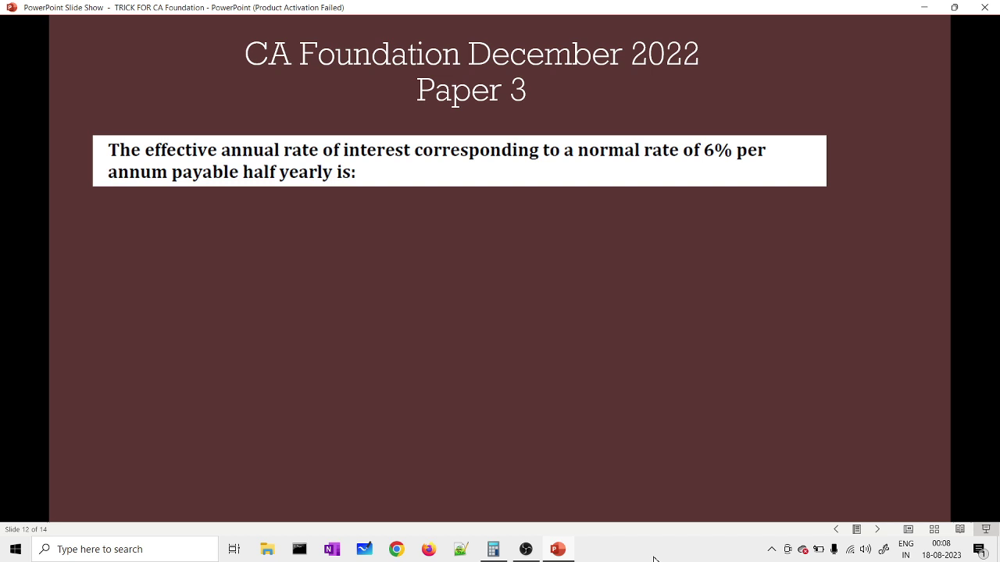
# Show the formula E={(1+i/k)^k−1}×100 and its version with 0.06/2 raised to 2
pyautogui.press('Right')
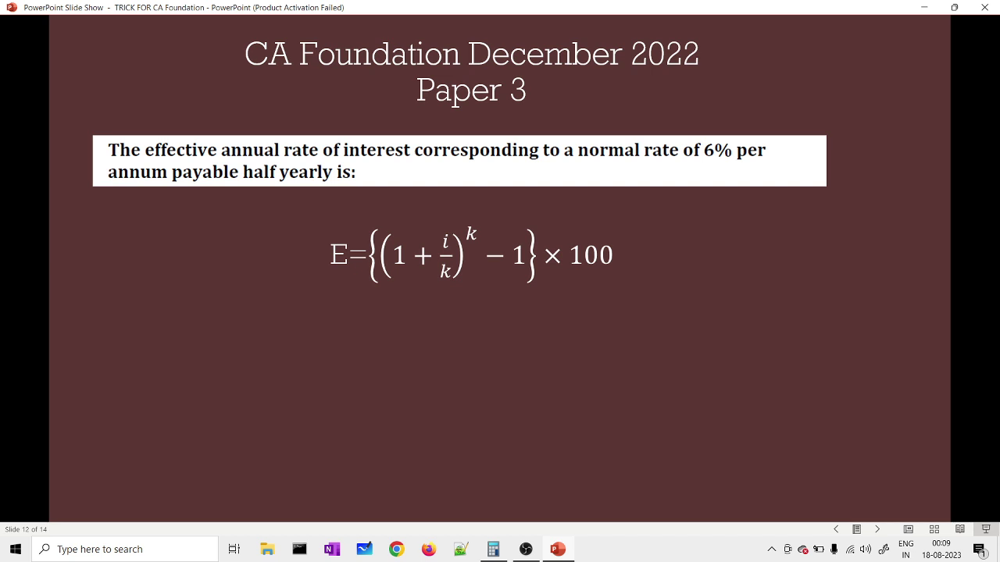
pyautogui.press('Right')
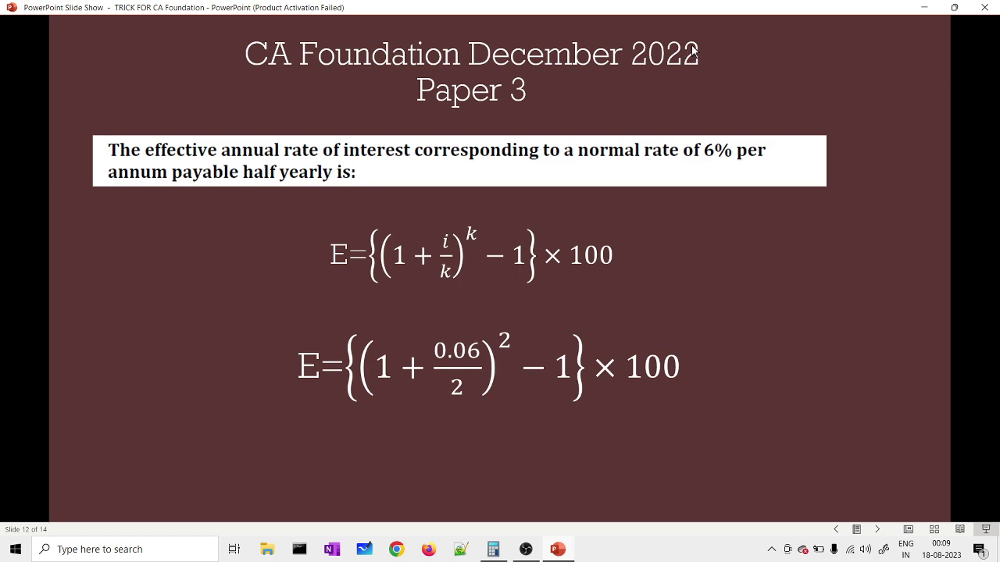
# Place the slide show window beside Calculator and enter the rate 0.06
pyautogui.doubleClick(692, 11)
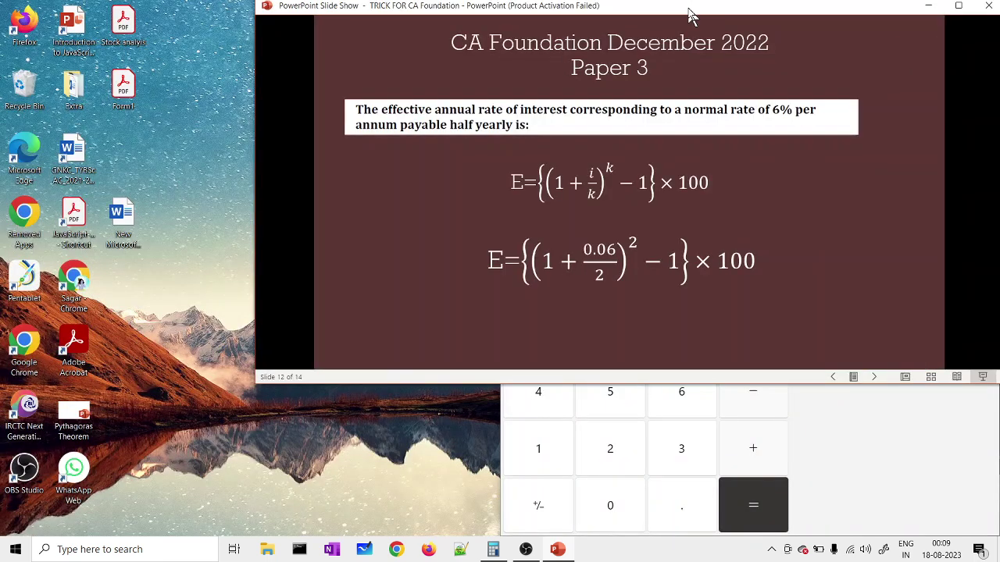
pyautogui.moveTo(692, 11); pyautogui.dragTo(3, 272)
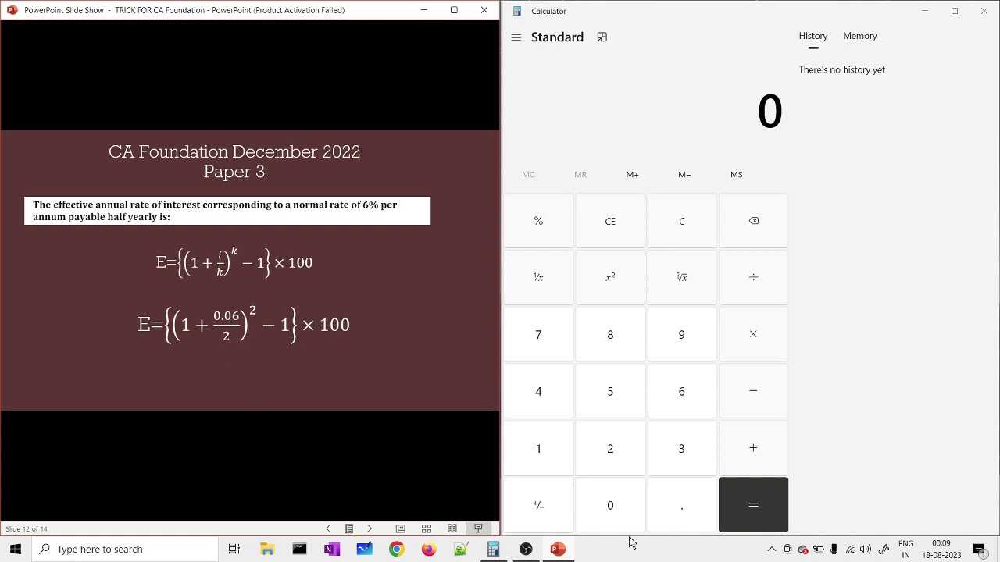
pyautogui.click(665, 527)
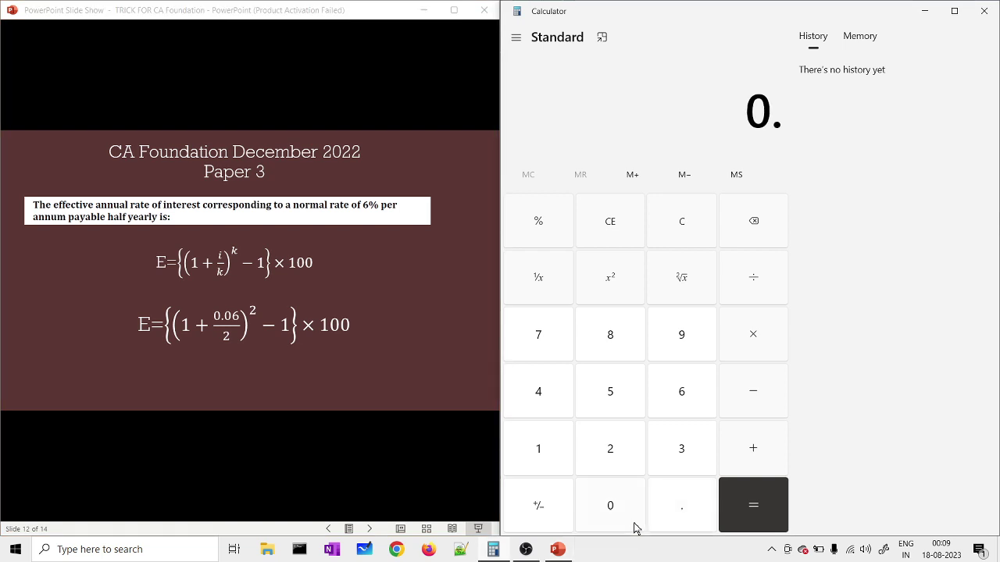
pyautogui.click(627, 527)
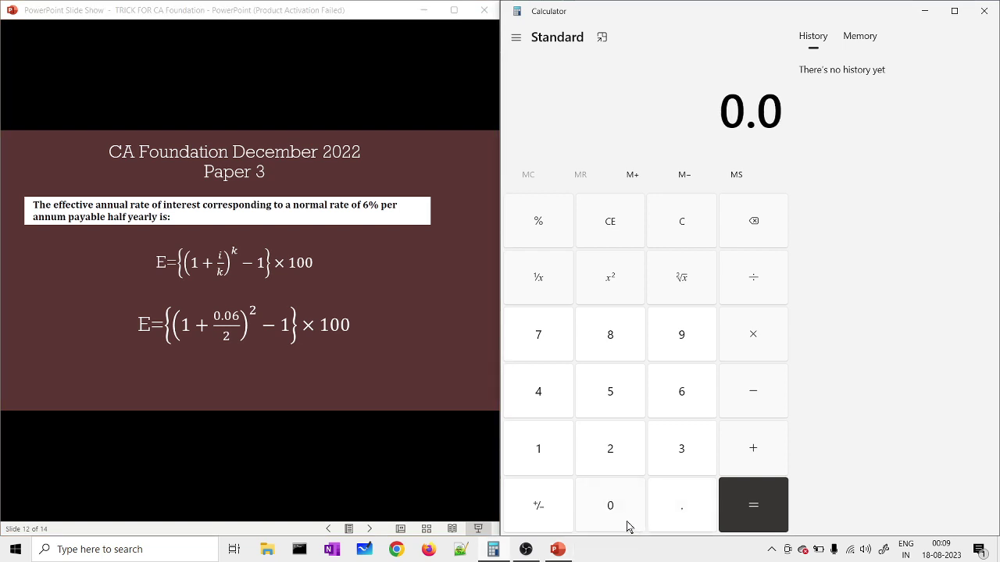
pyautogui.click(702, 401)
# Compute 0.06 ÷ 2 = 0.03, add 1 for 1.03, then square it to 1.0609
pyautogui.click(750, 287)
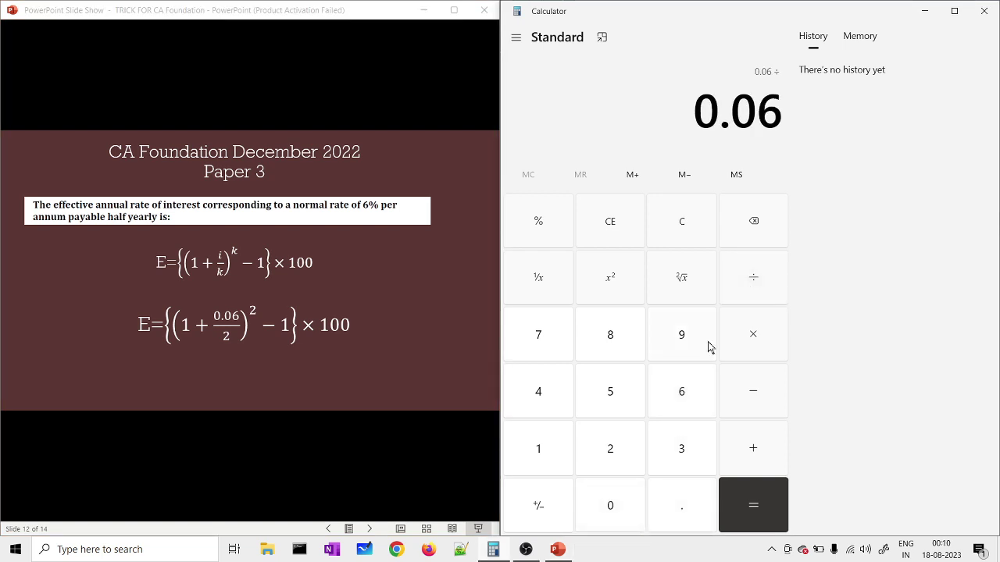
pyautogui.click(614, 452)
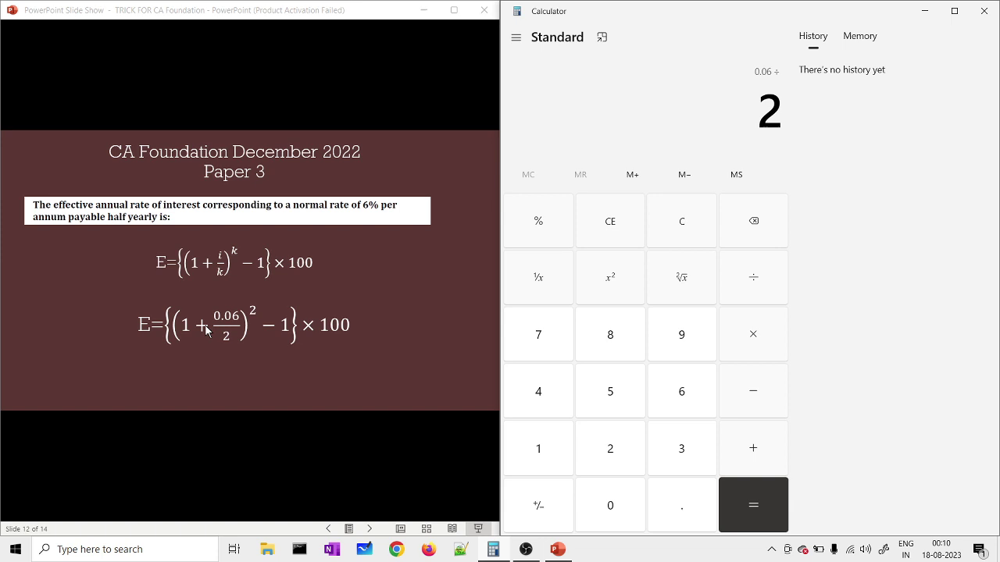
pyautogui.click(752, 438)
pyautogui.click(549, 456)
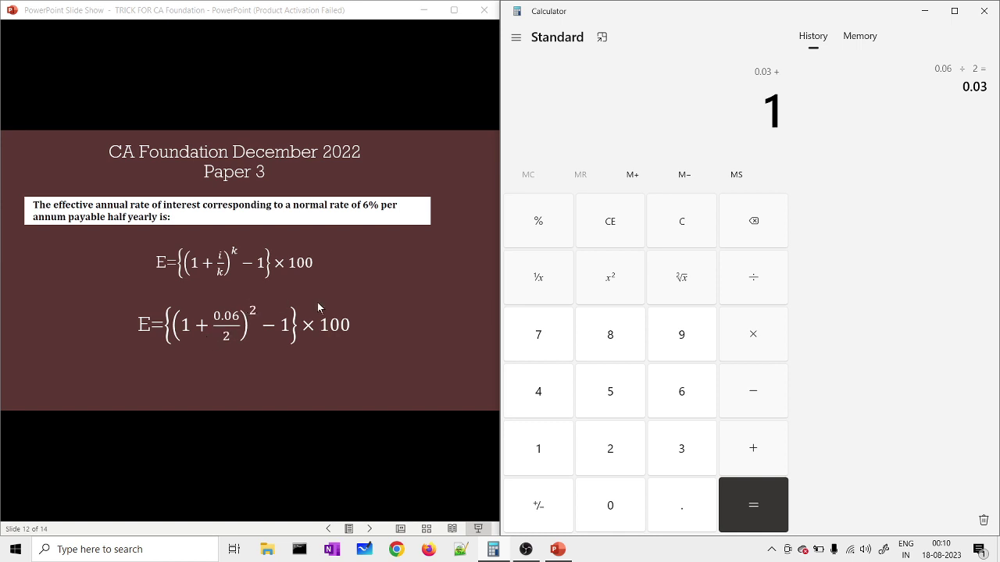
pyautogui.click(740, 351)
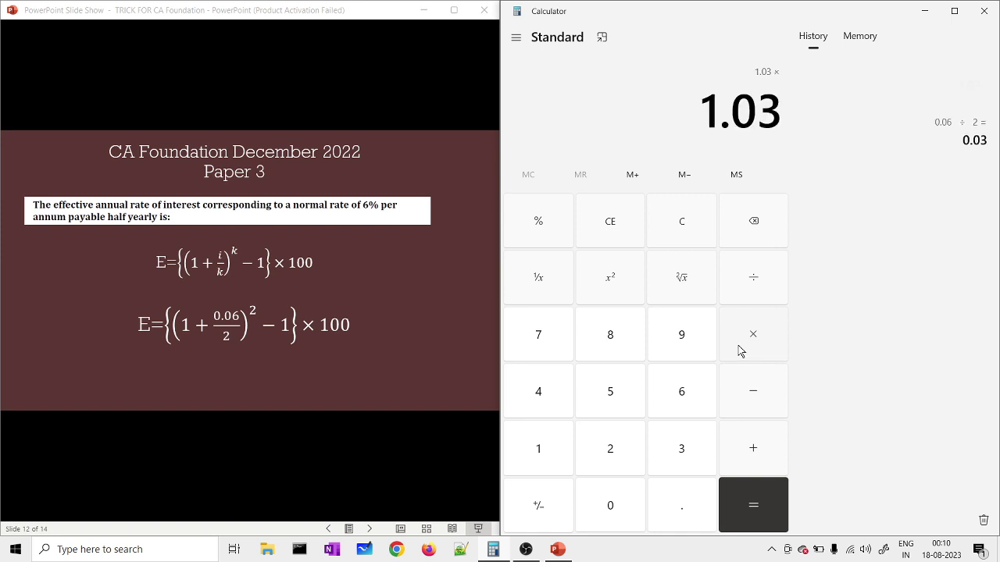
pyautogui.click(770, 520)
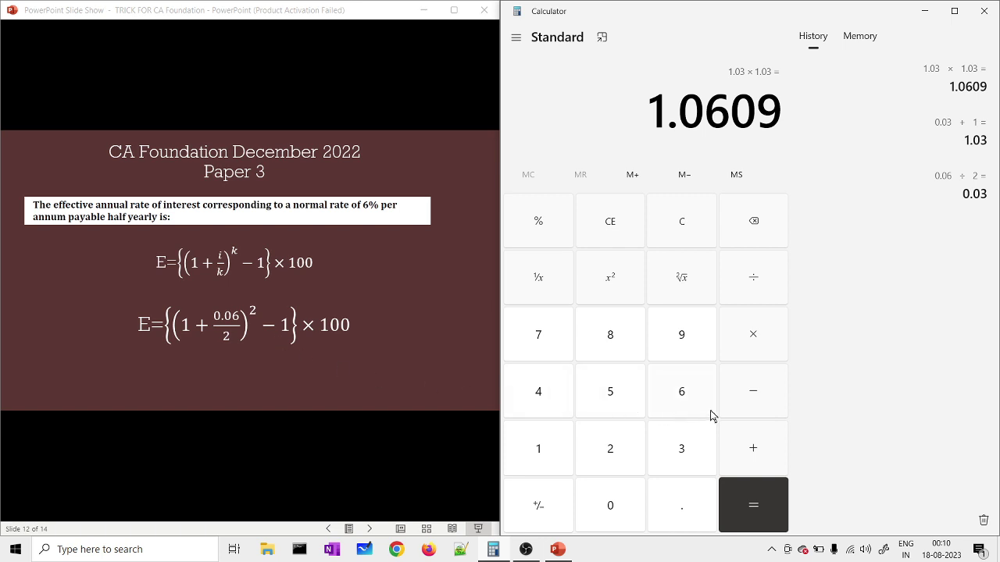
# Subtract 1 from 1.0609 to get 0.0609, then multiply by 100 for 6.09
pyautogui.click(735, 406)
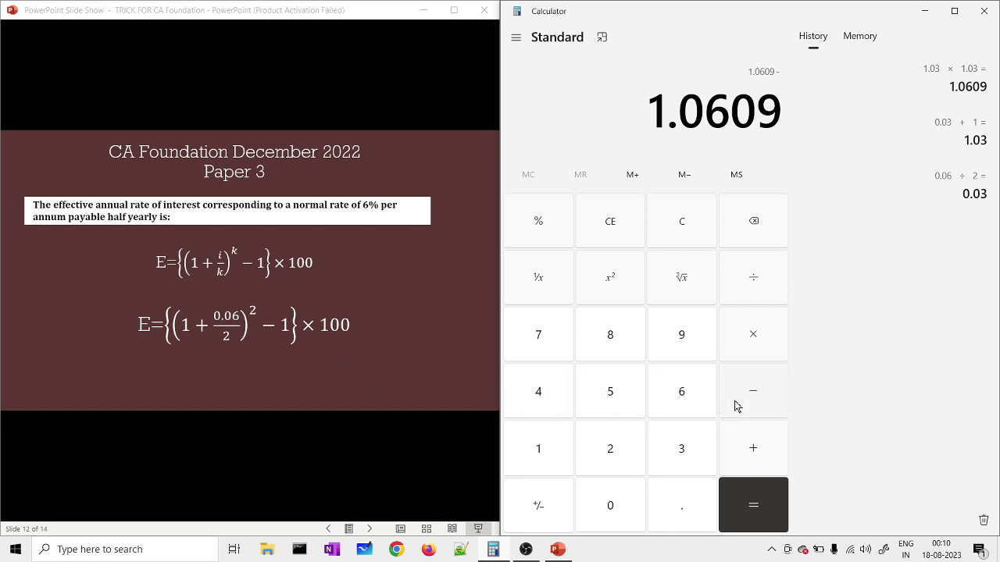
pyautogui.click(545, 456)
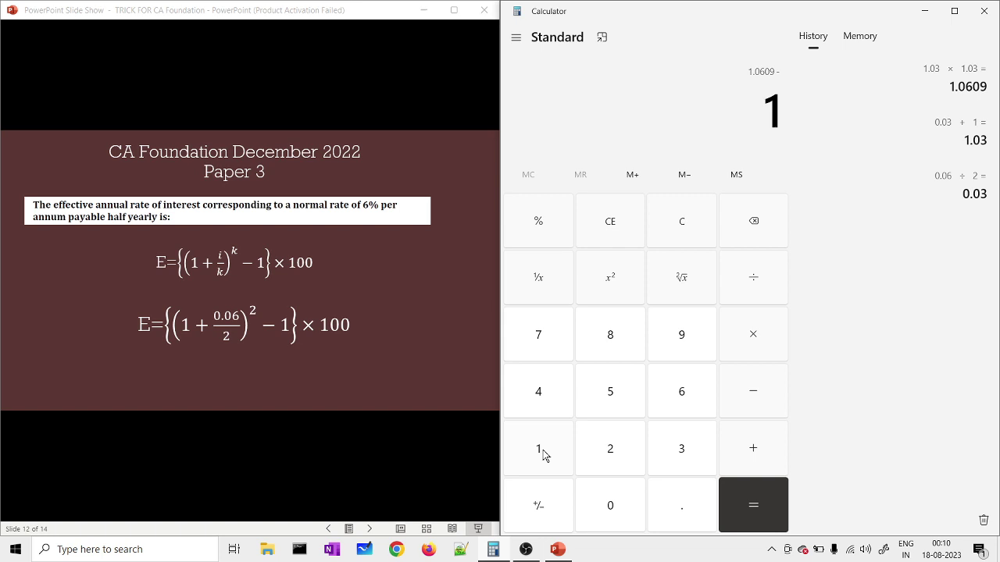
pyautogui.click(755, 334)
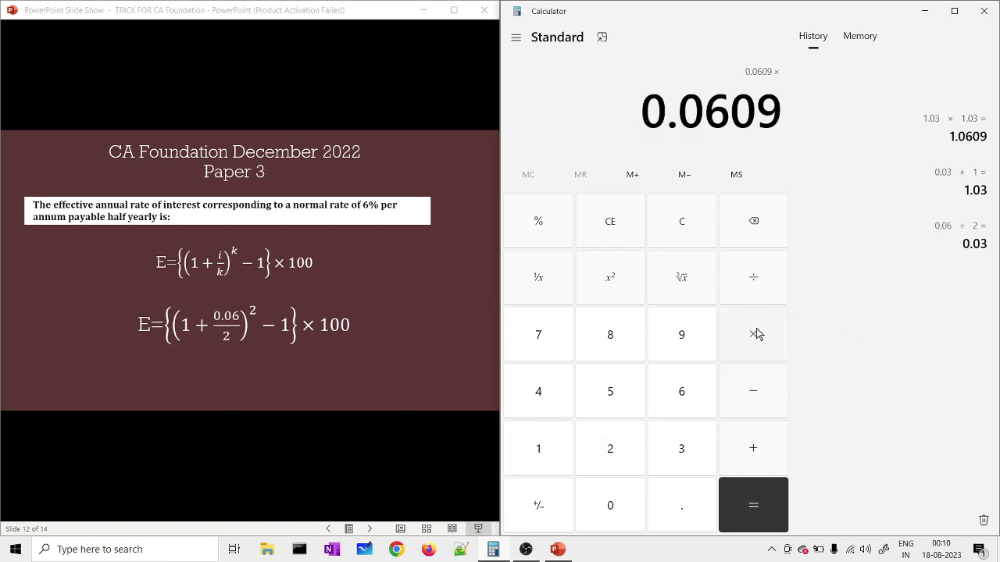
pyautogui.click(536, 453)
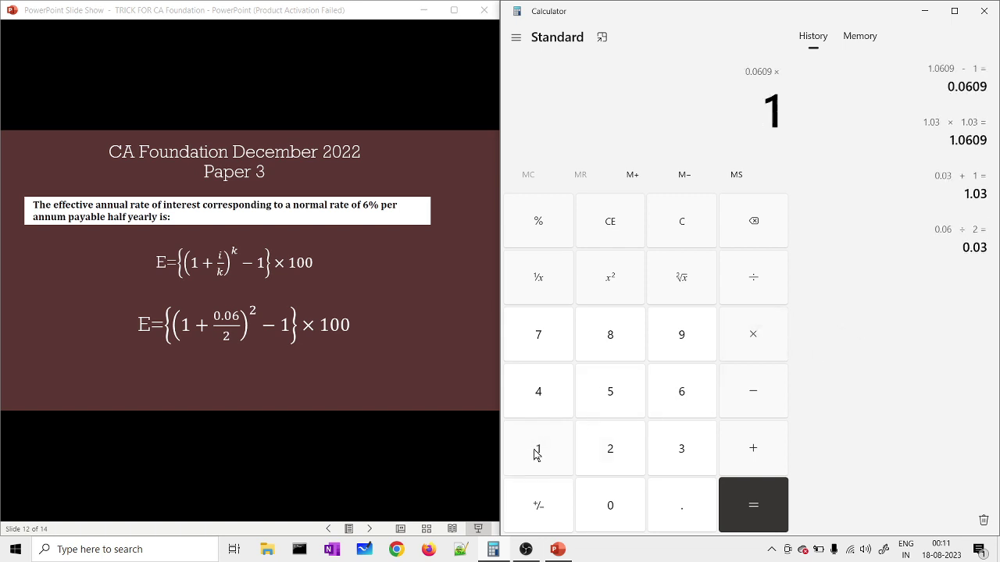
pyautogui.click(612, 516)
pyautogui.click(611, 517)
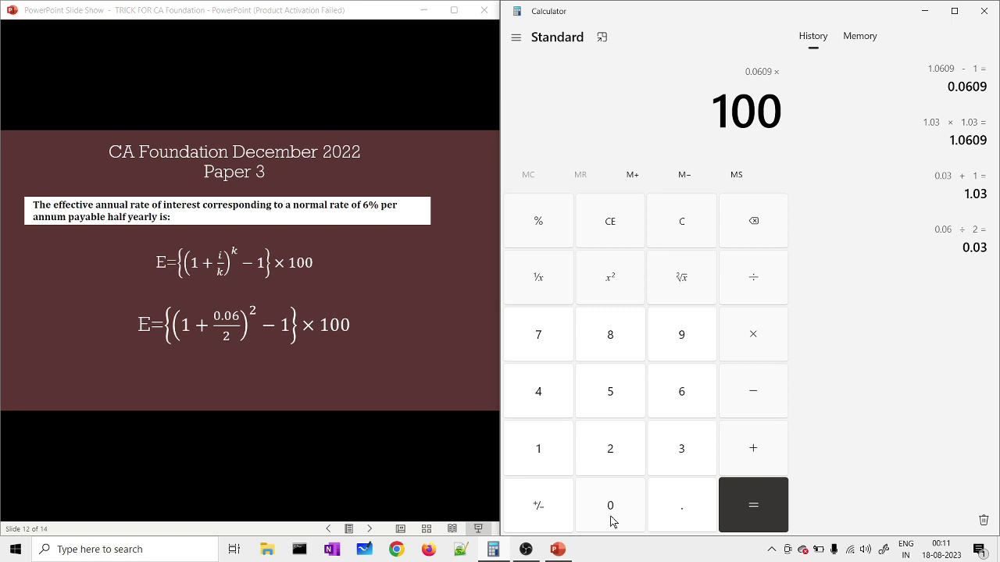
pyautogui.click(781, 517)
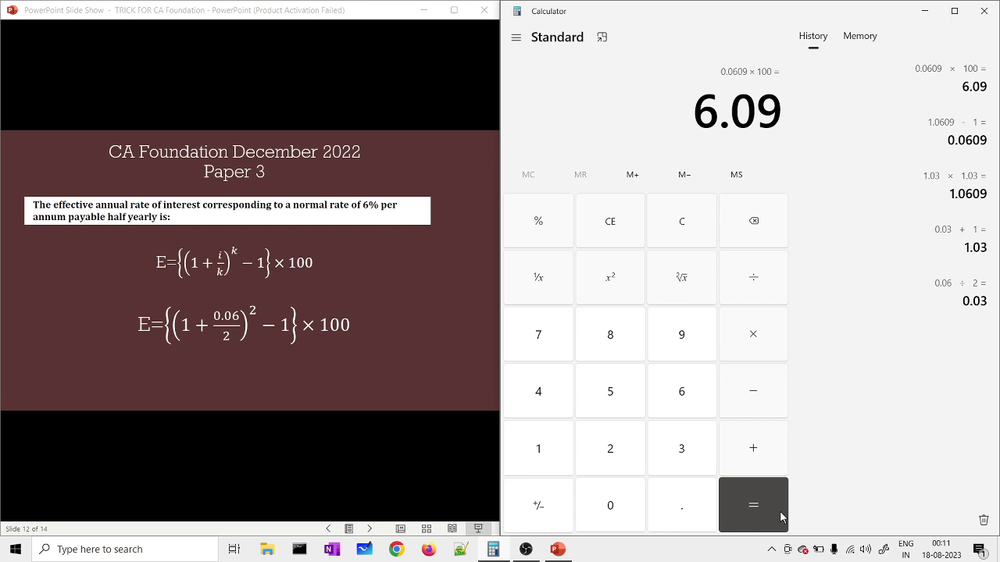
# Advance to slide 13 on 20% per annum payable quarterly and clear Calculator to 0
pyautogui.click(264, 388)
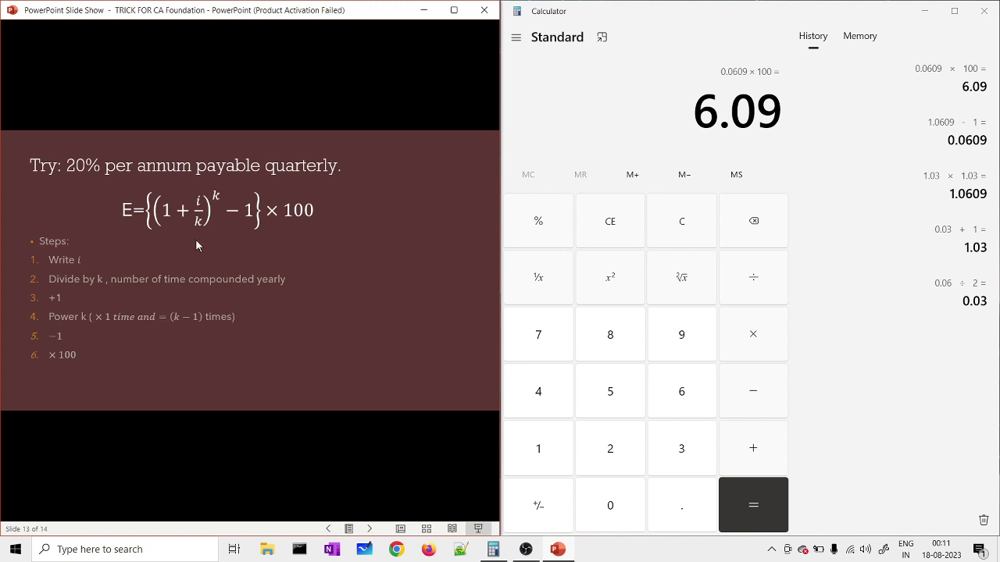
pyautogui.click(688, 239)
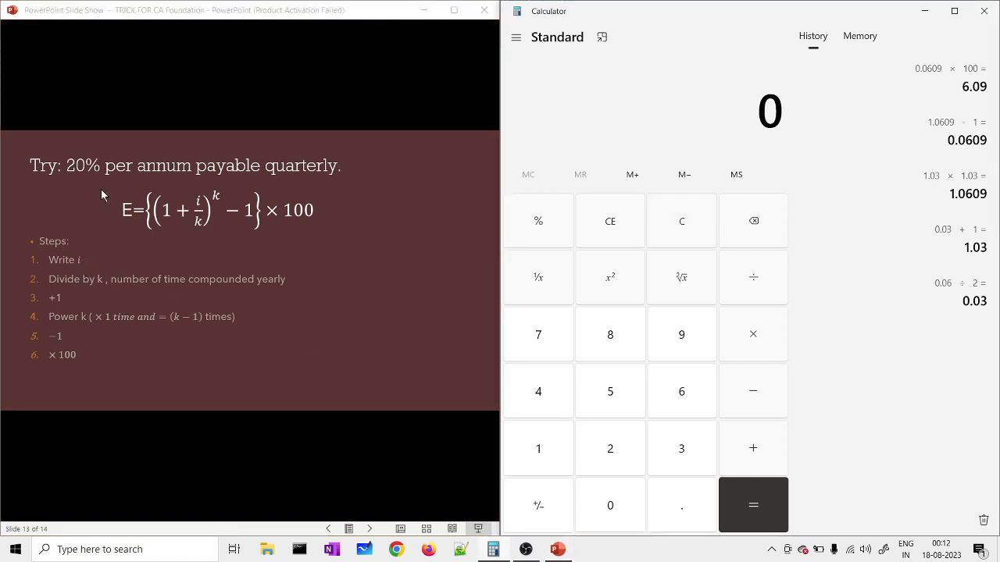
# Divide 0.2 by 4 to get 0.05, then enter + 1
pyautogui.click(677, 505)
pyautogui.click(609, 462)
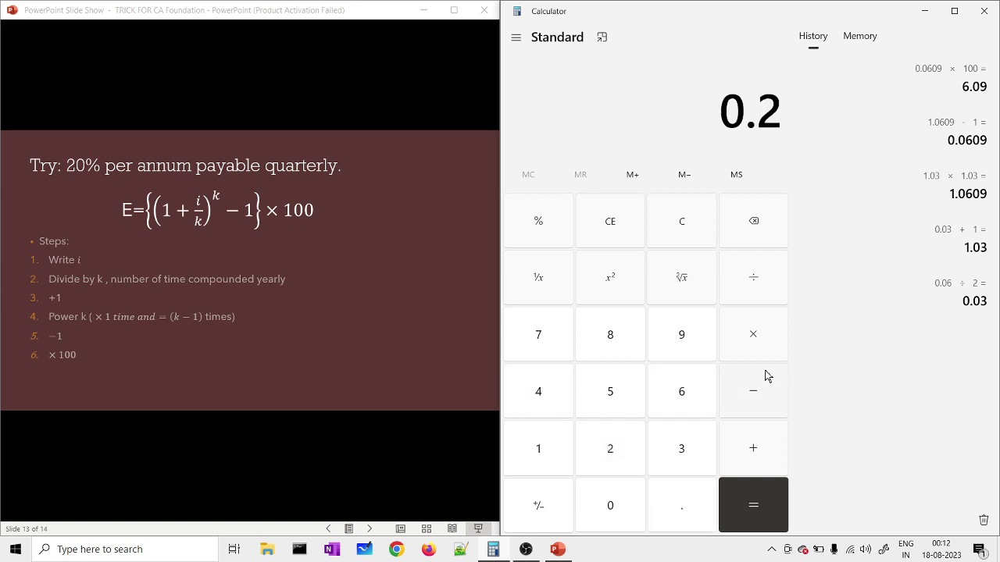
pyautogui.click(755, 298)
pyautogui.click(545, 402)
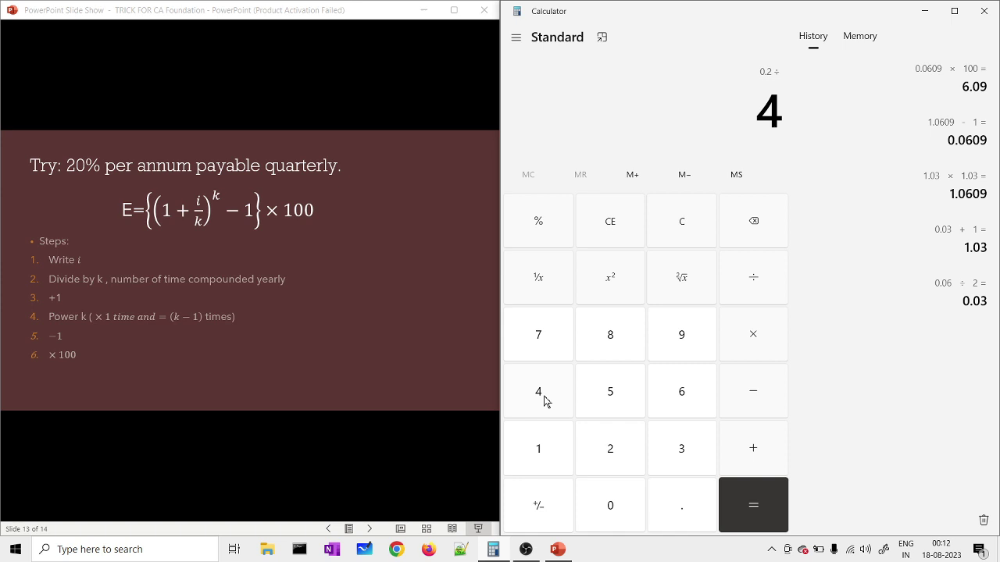
pyautogui.click(747, 462)
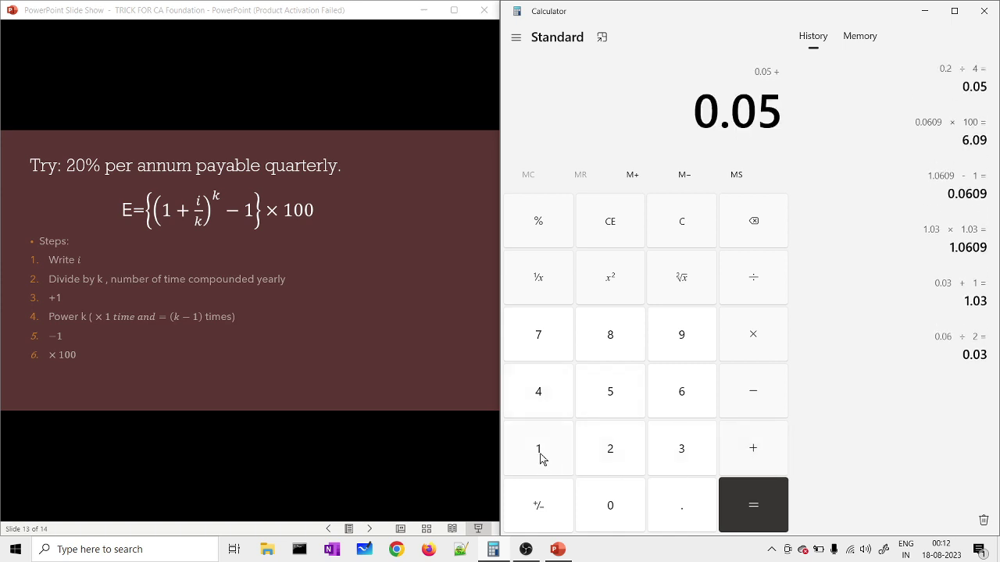
pyautogui.click(541, 458)
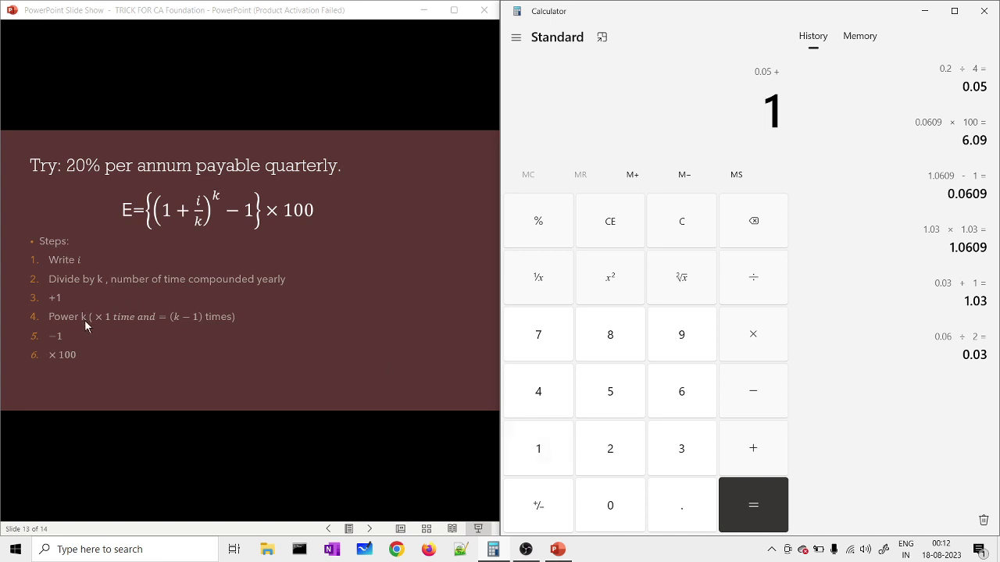
# Raise 1.05 to the fourth power, giving 1.21550625
pyautogui.click(763, 340)
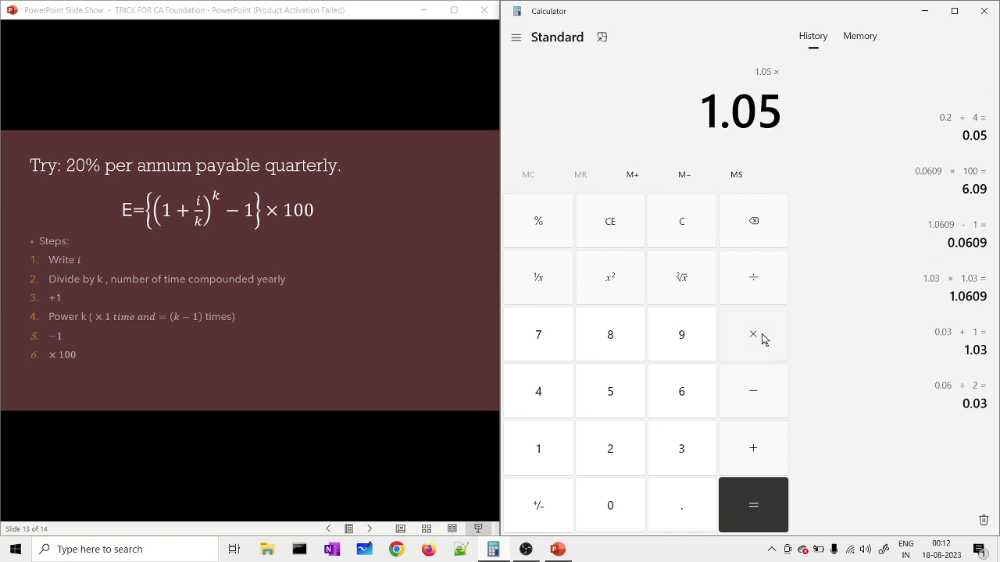
pyautogui.click(767, 502)
pyautogui.click(768, 502)
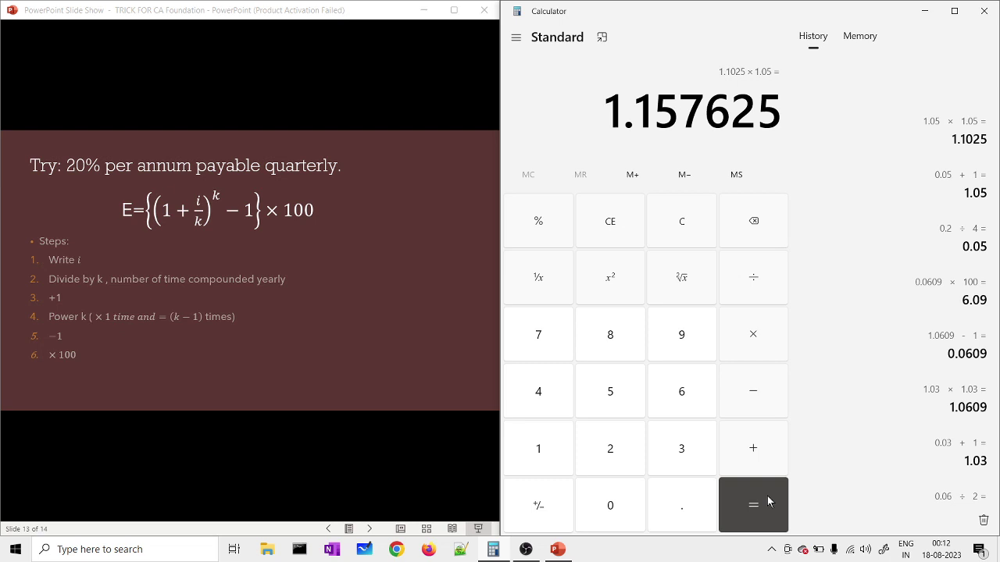
pyautogui.click(768, 502)
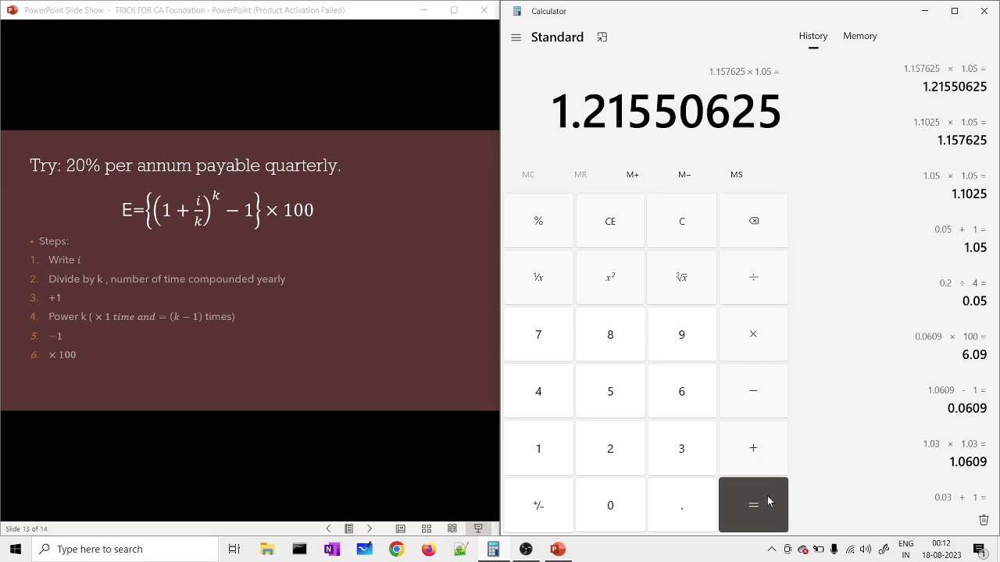
# Subtract 1 and multiply 0.21550625 by 100 to get 21.550625
pyautogui.click(756, 412)
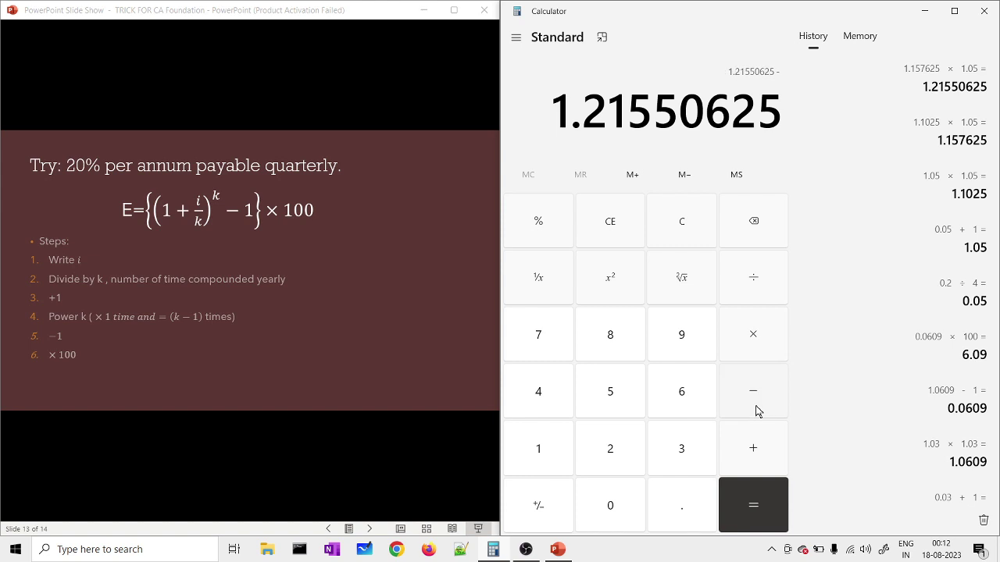
pyautogui.click(551, 467)
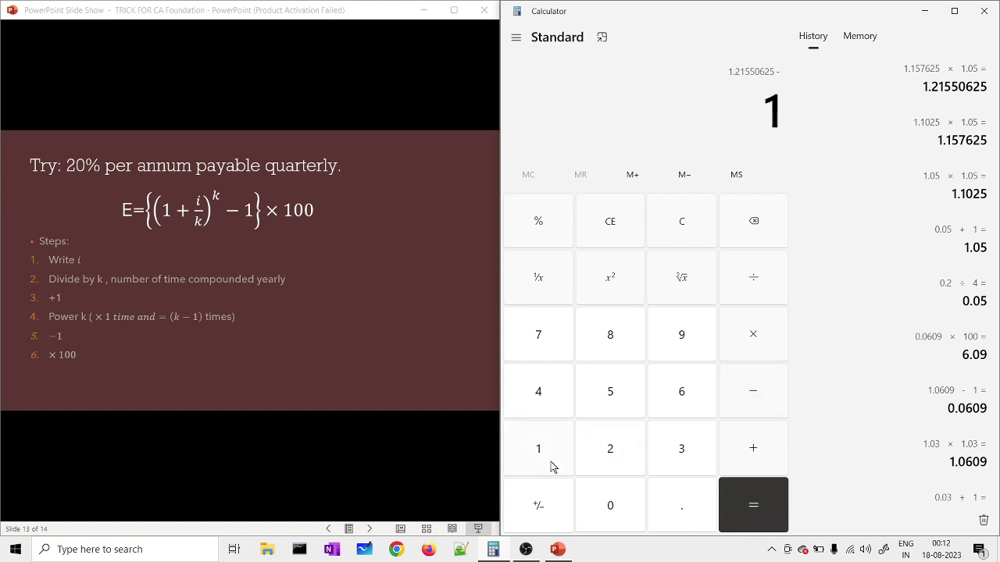
pyautogui.click(754, 339)
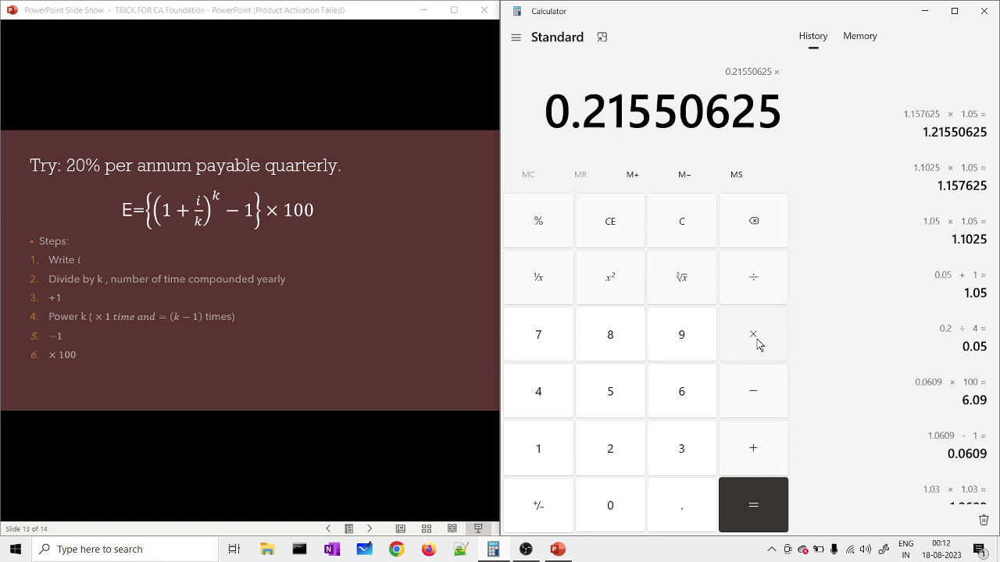
pyautogui.click(538, 456)
pyautogui.click(616, 513)
pyautogui.click(616, 513)
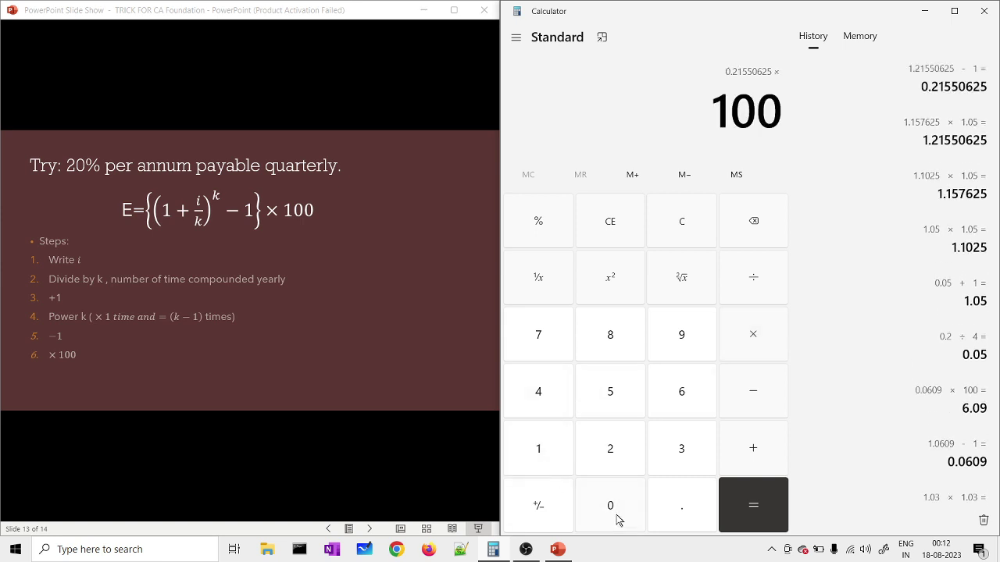
pyautogui.click(746, 523)
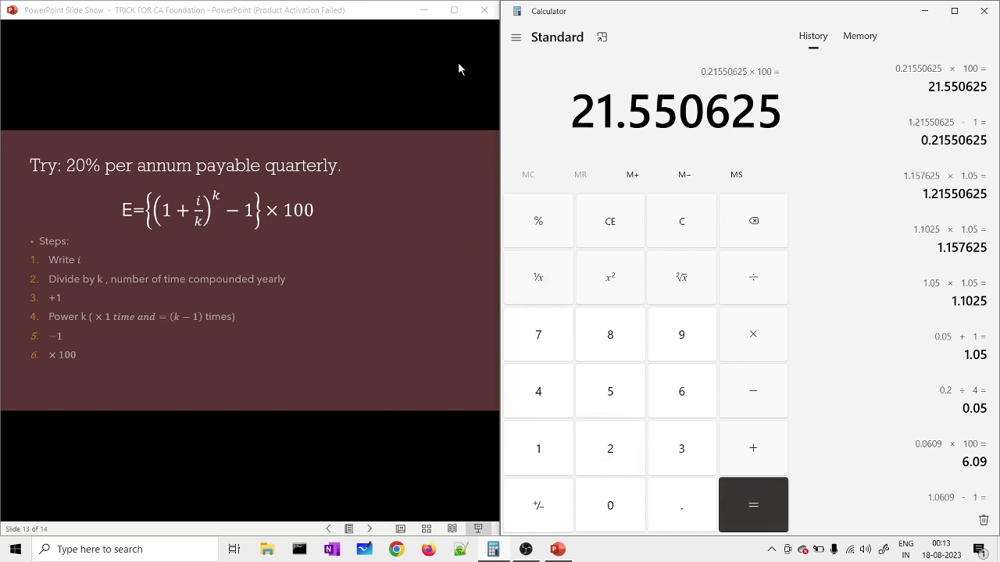
# Maximize the slide show and advance to the final 'Thank You' slide 14
pyautogui.click(454, 11)
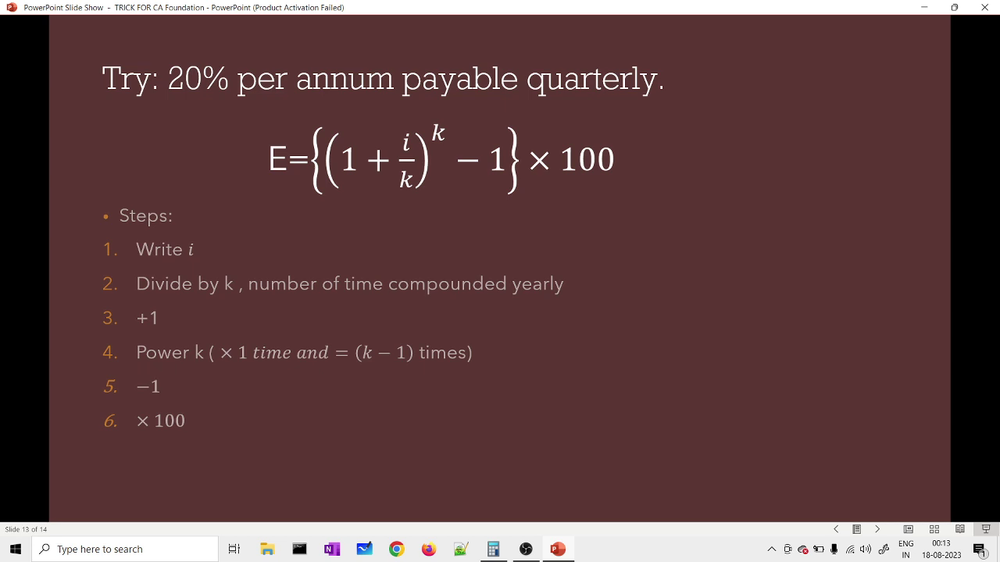
pyautogui.press('Right')
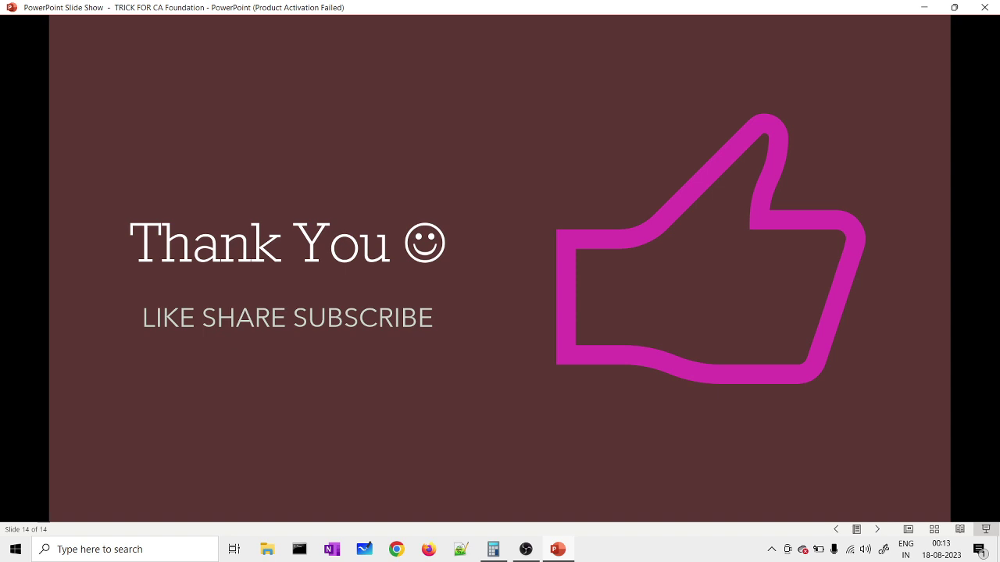